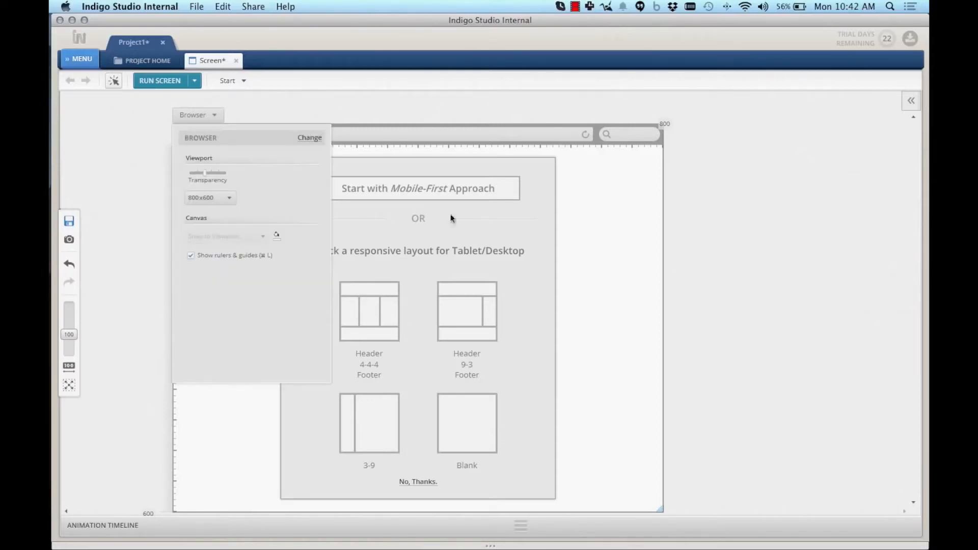
Dismiss the 800x600 Browser viewport settings panel to reveal the layout choices
left_click(482, 215)
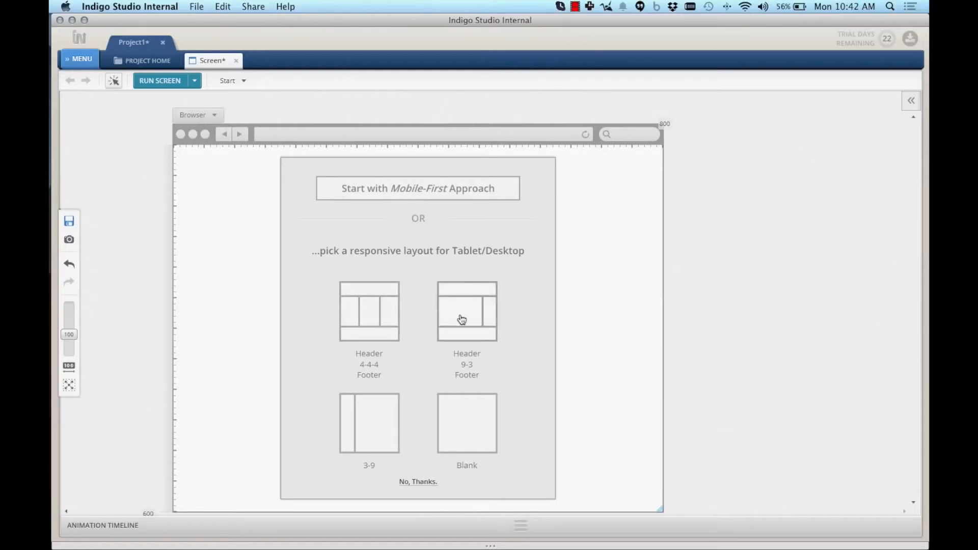
Start the screen mobile-first at the XS - Phone size and select the thin bottom row
left_click(434, 197)
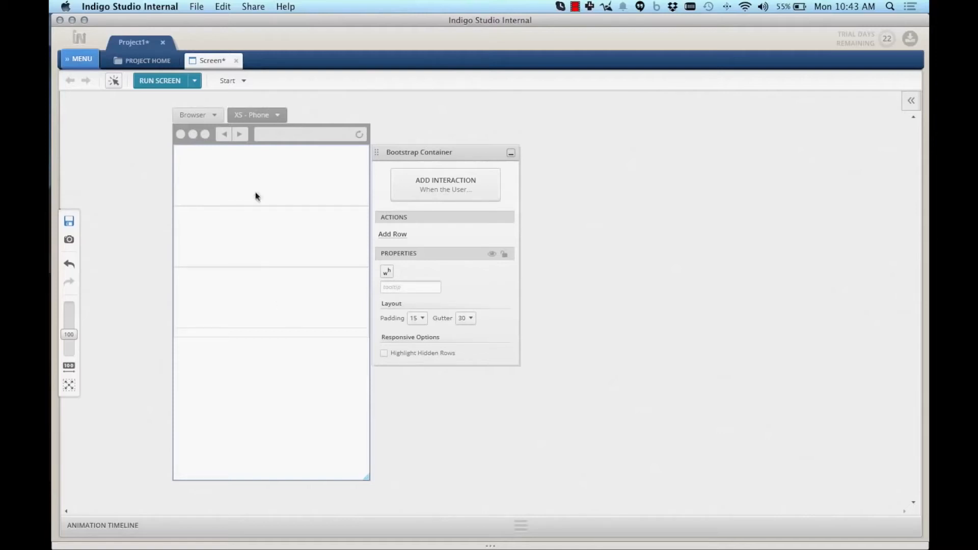
left_click(278, 116)
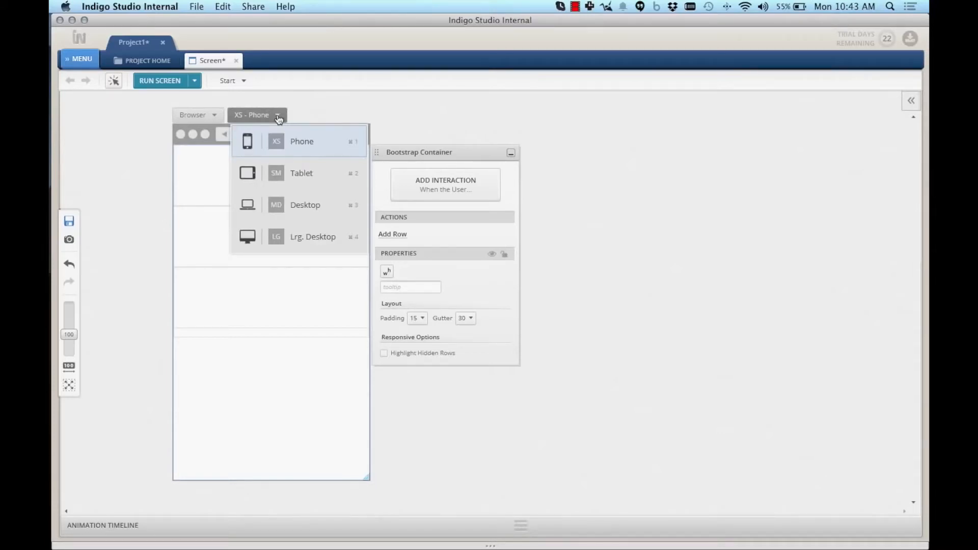
left_click(278, 117)
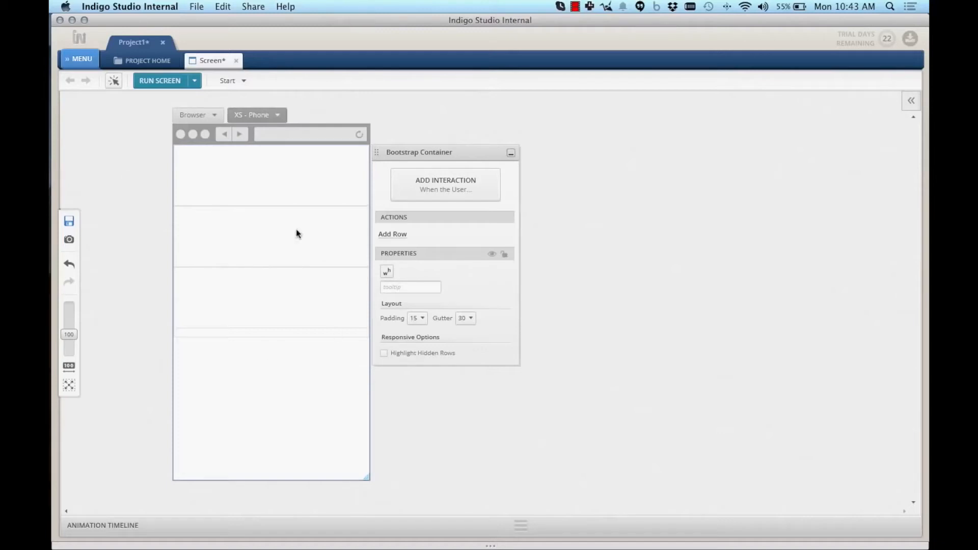
left_click(274, 333)
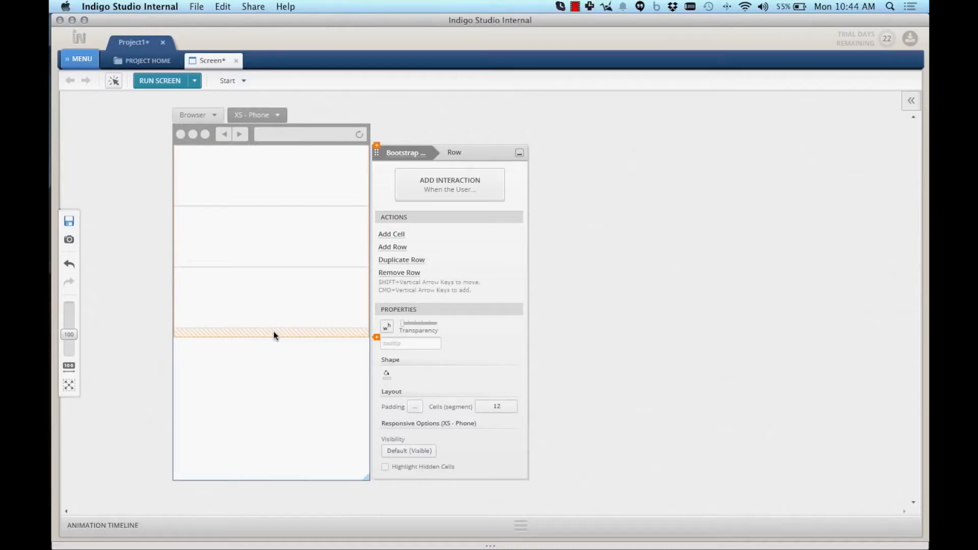
left_click(279, 296)
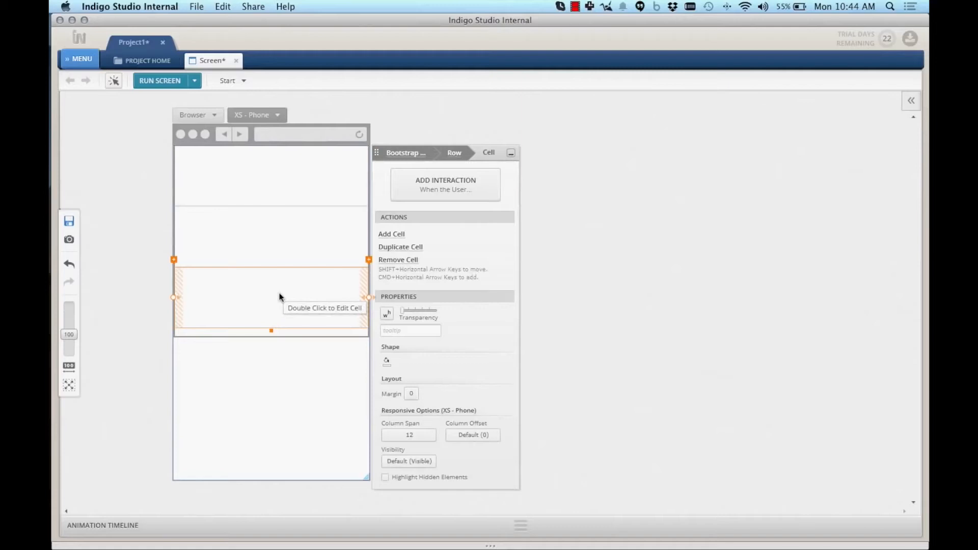
left_click(286, 192)
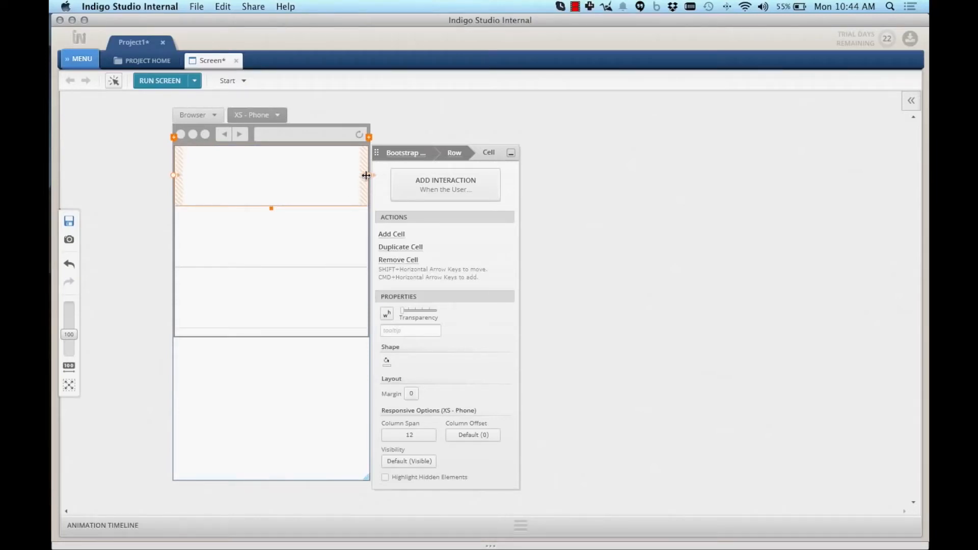
left_click_drag(369, 175, 262, 179)
left_click(268, 237)
left_click_drag(369, 234, 270, 232)
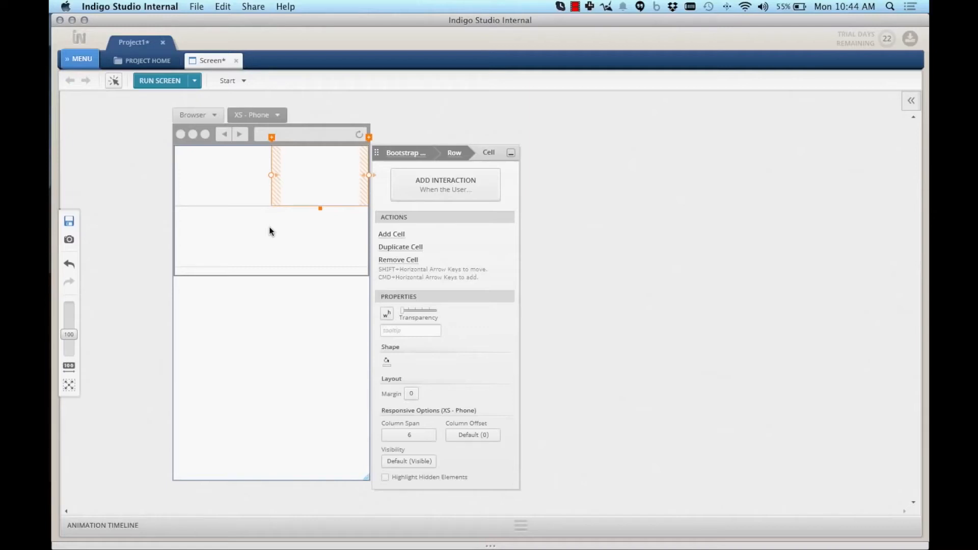
key("super+z")
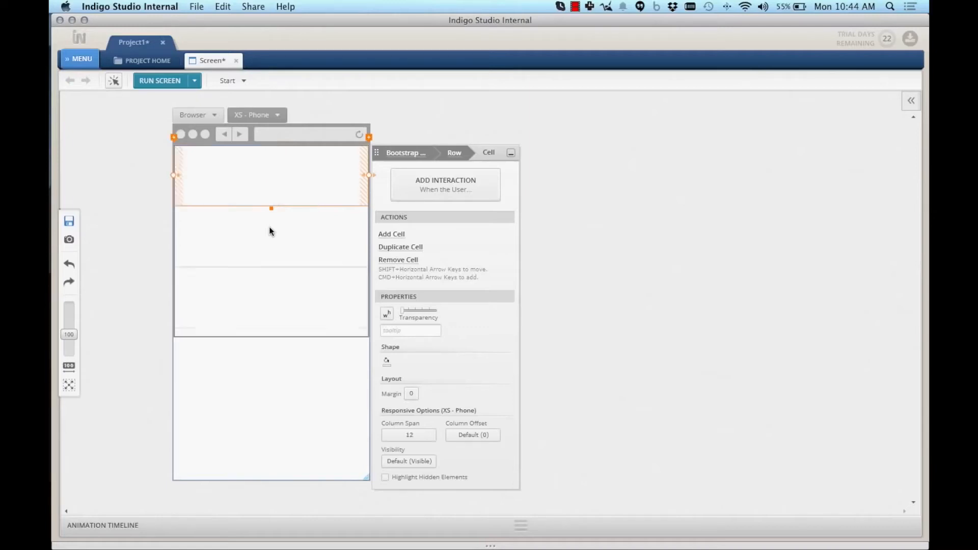
Add a Title element reading 'Blog' to the top cell, spanning all 12 columns
double_click(277, 172)
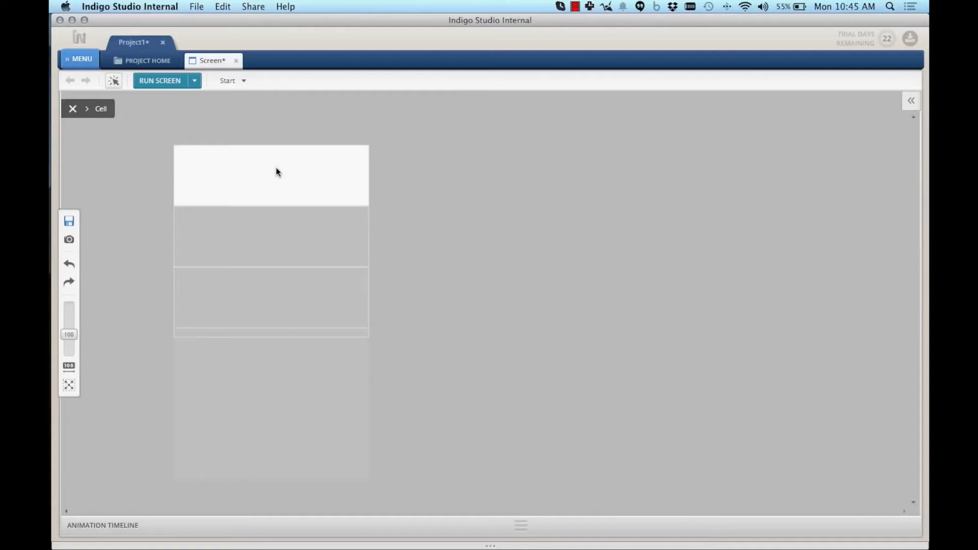
left_click(277, 171)
type("tit")
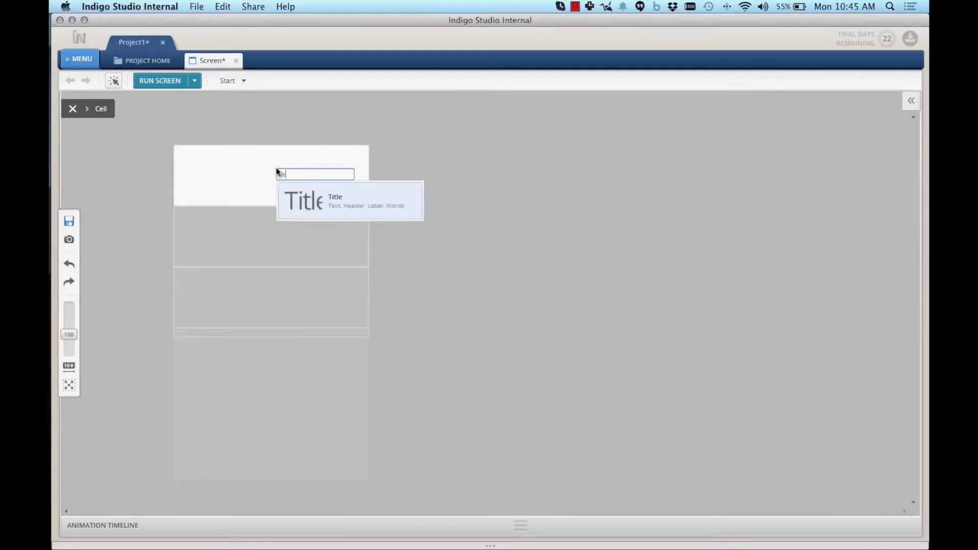
key("Return")
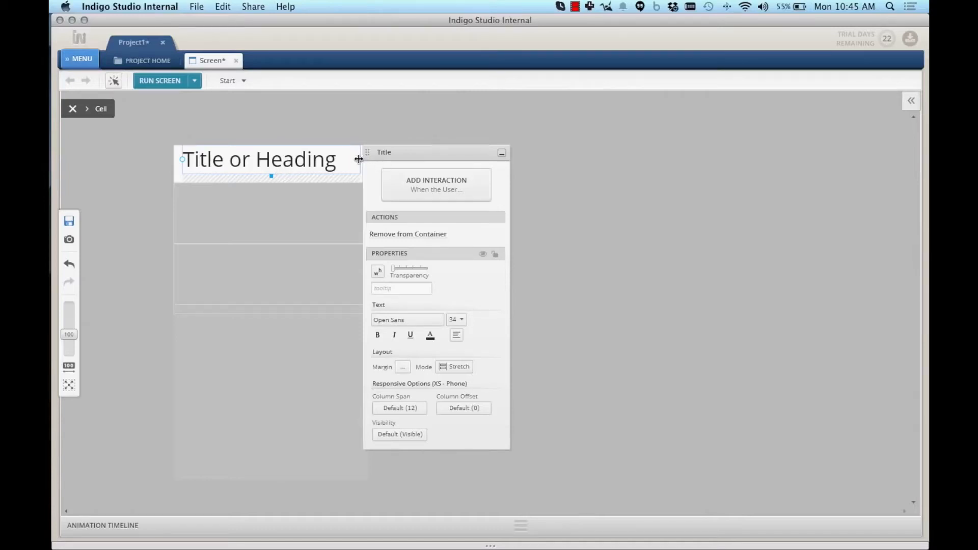
left_click_drag(358, 159, 268, 158)
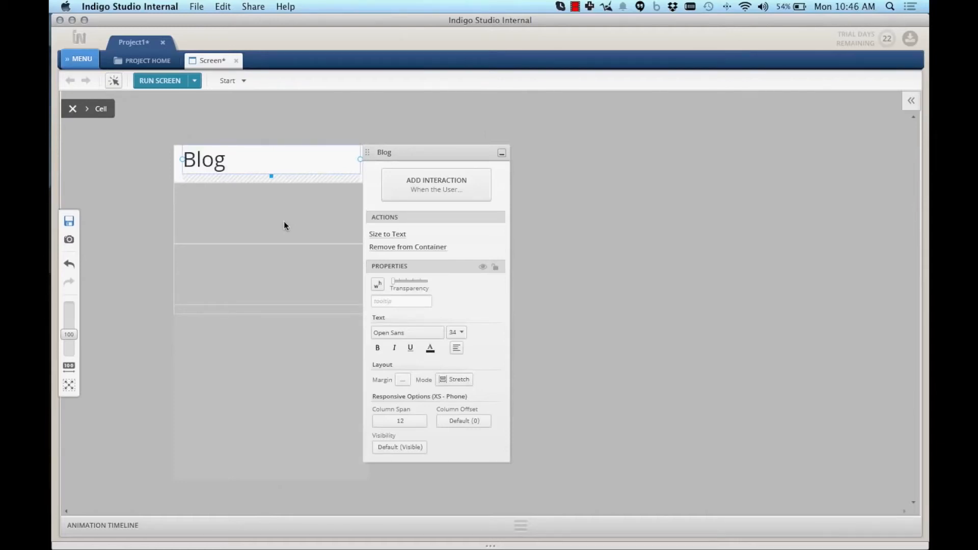
left_click(72, 108)
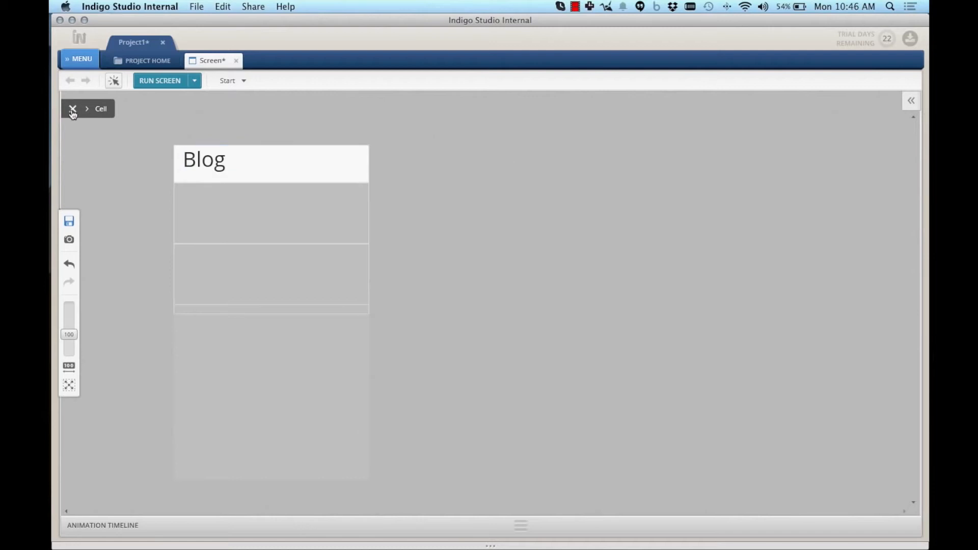
Bring winforms_project_manager_820.jpg from Finder into the phone frame just below the Blog heading
key("super+Tab")
left_click_drag(658, 107, 399, 200)
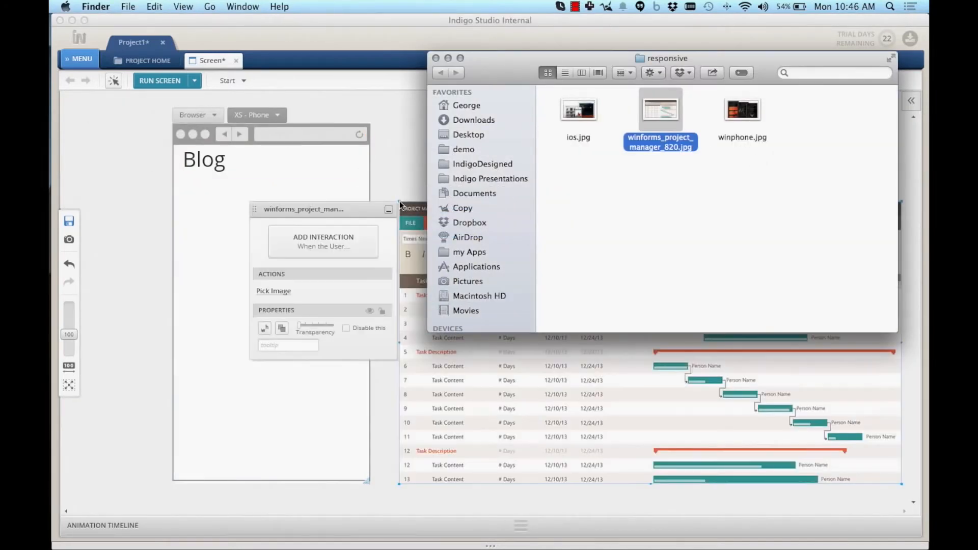
left_click(348, 213)
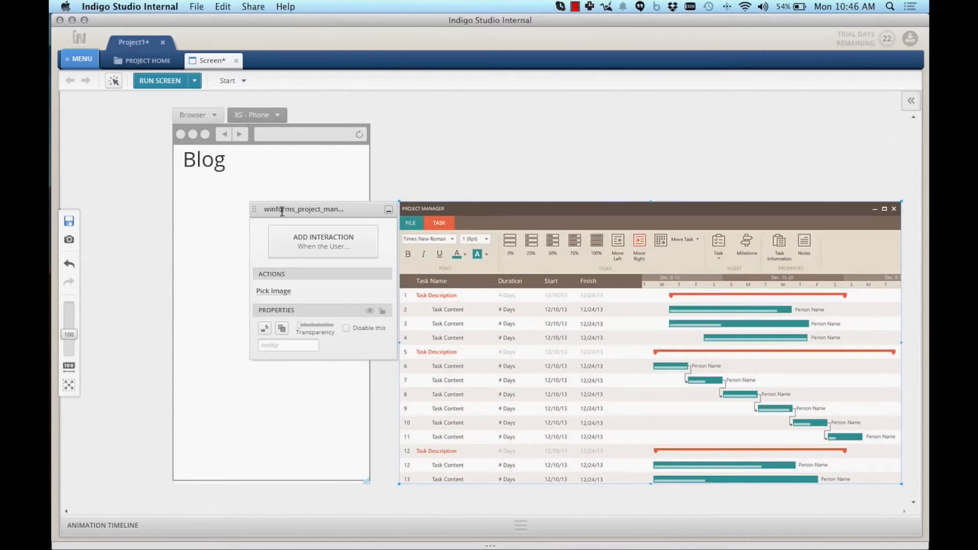
left_click_drag(488, 236, 256, 204)
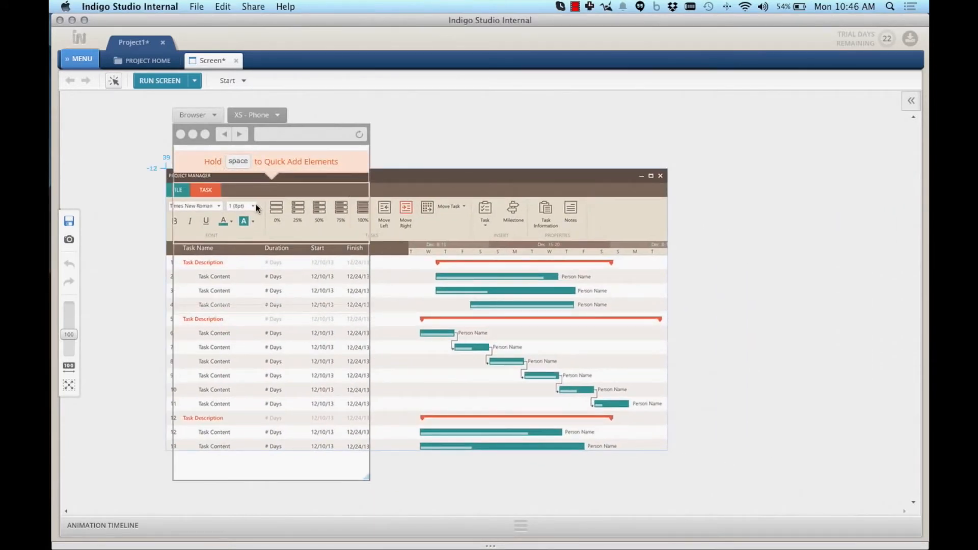
left_click_drag(256, 204, 255, 204)
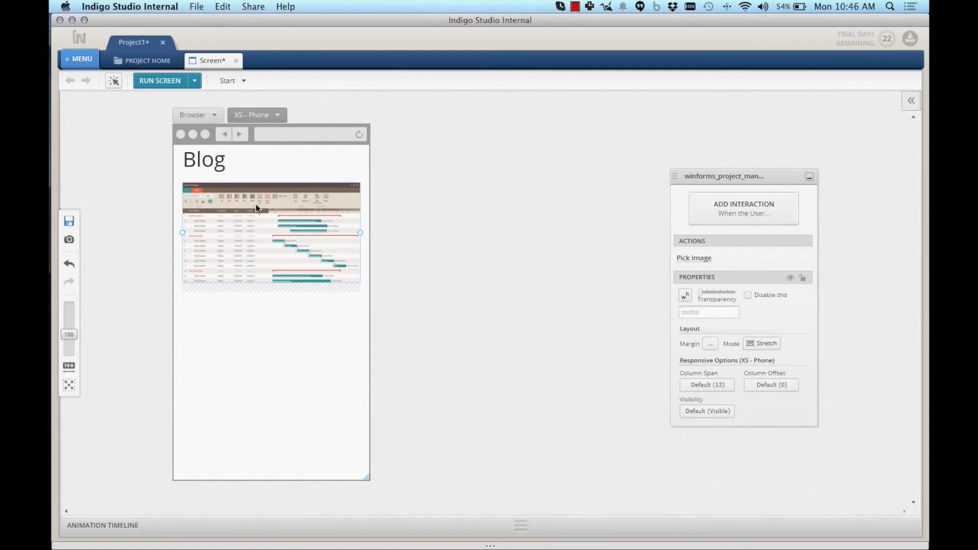
key("Escape")
Insert a Title element into the image's card cell and select the card's image
left_click(241, 213)
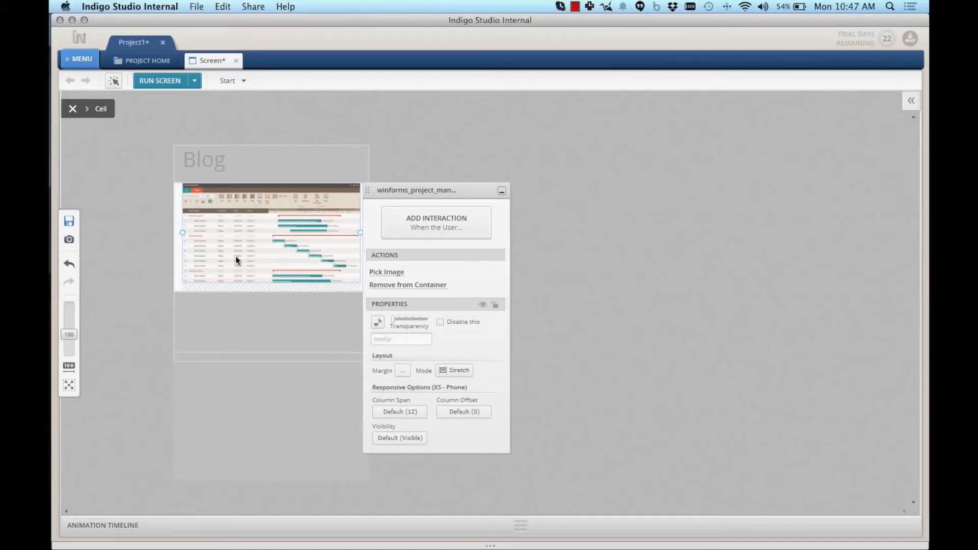
left_click(553, 251)
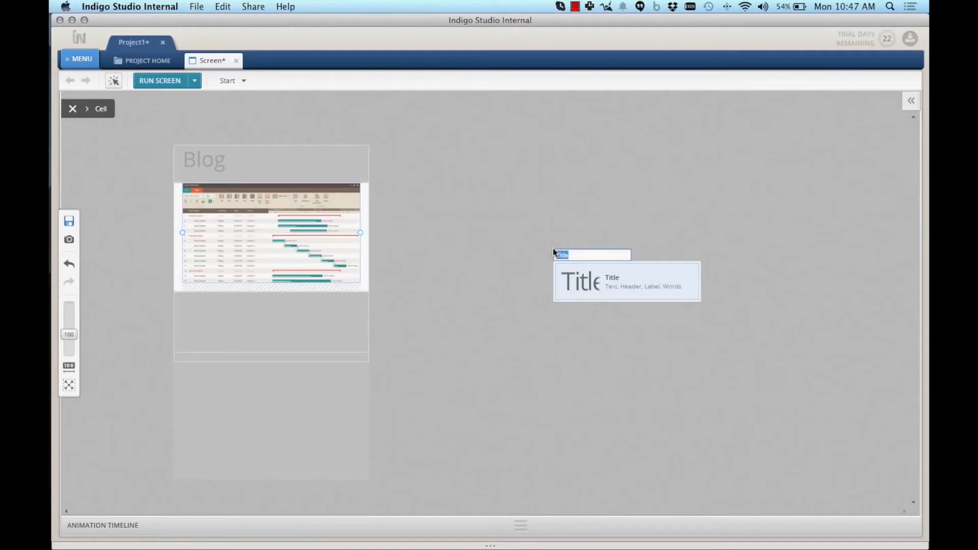
key("Return")
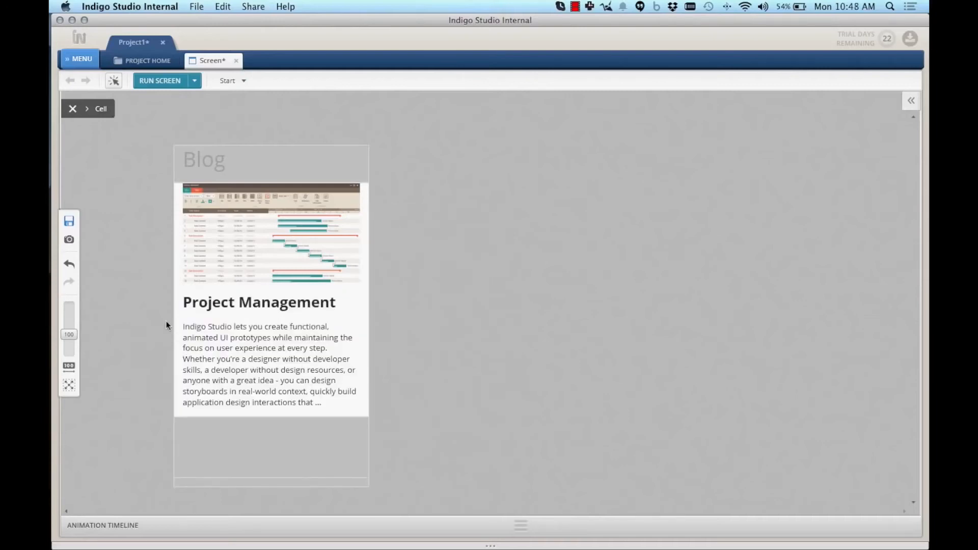
left_click(267, 262)
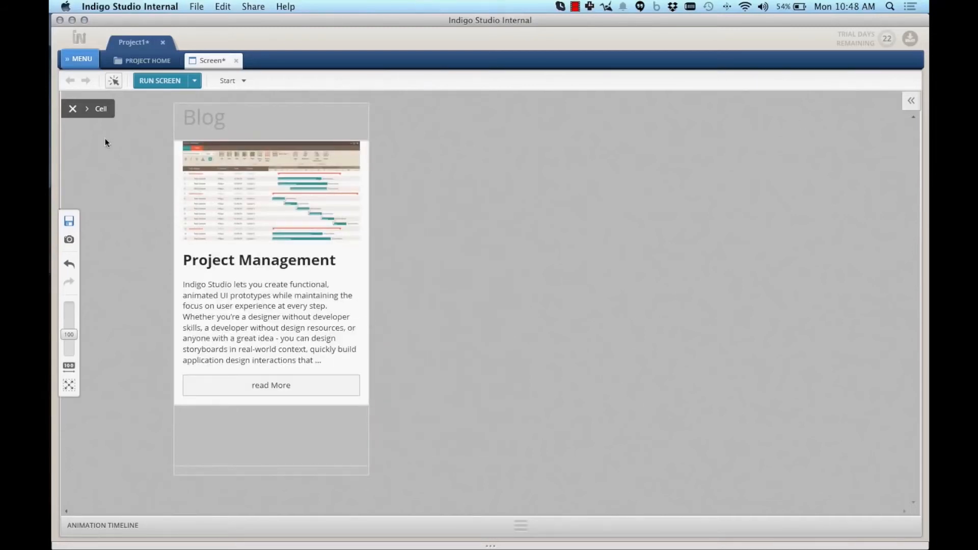
Duplicate the blog card cell and replace the copy's picture via Pick Image
left_click(66, 110)
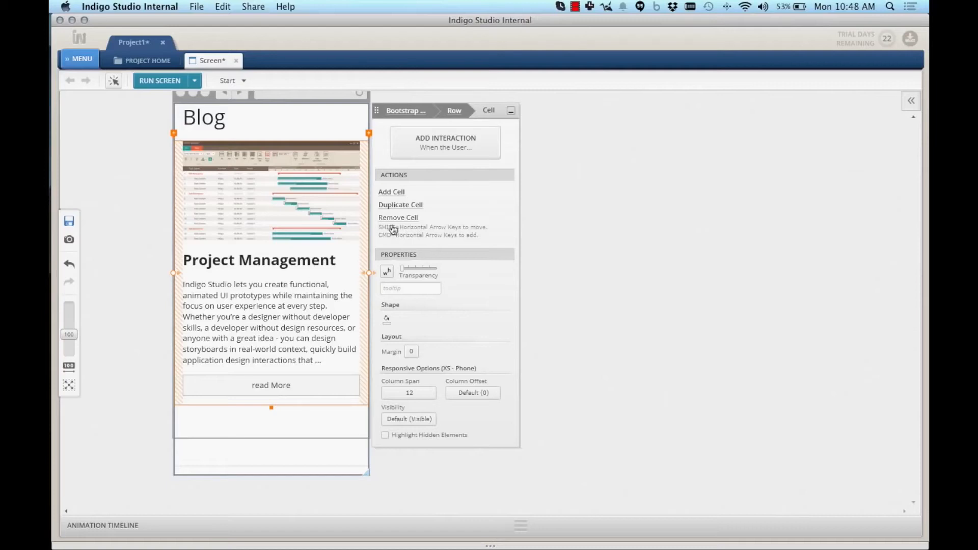
left_click(407, 206)
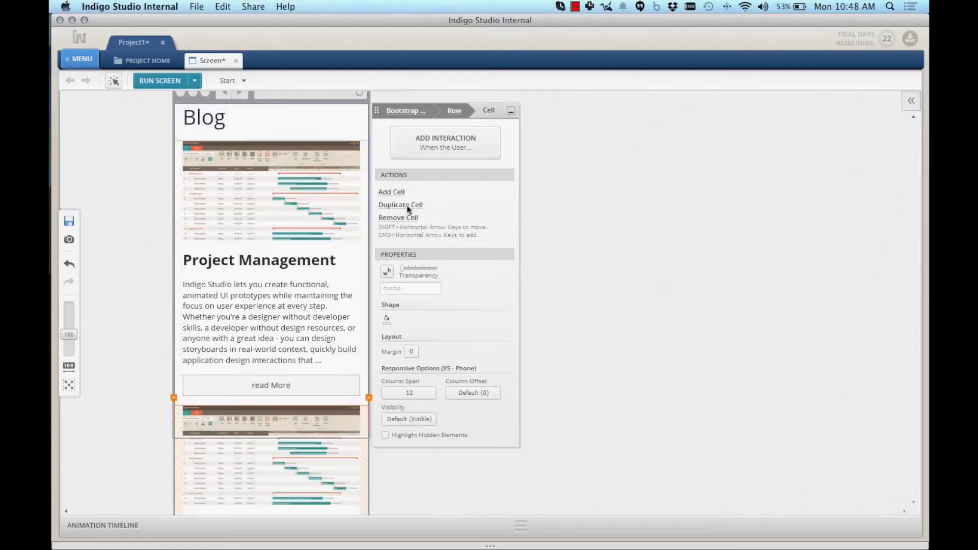
scroll(327, 252, "down", 5)
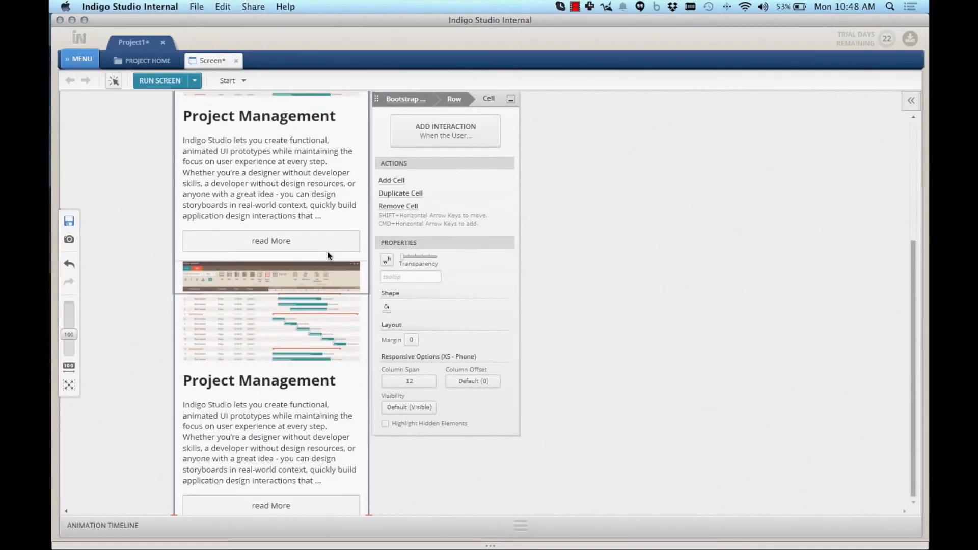
double_click(274, 311)
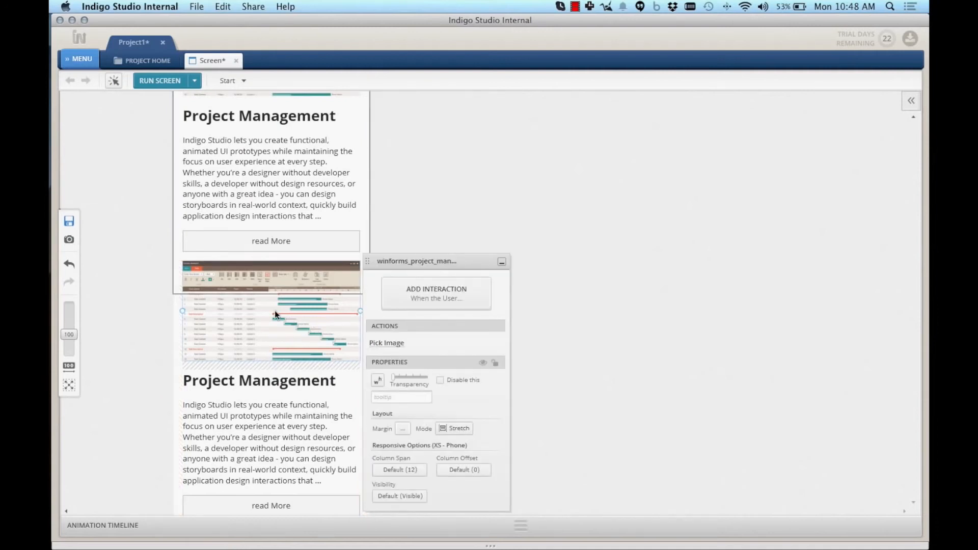
left_click(386, 344)
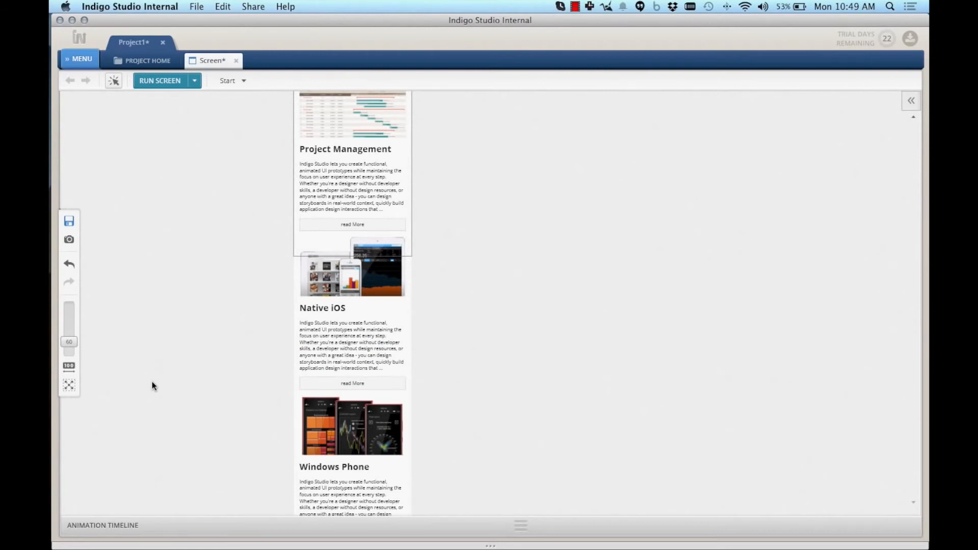
scroll(274, 190, "down", 2)
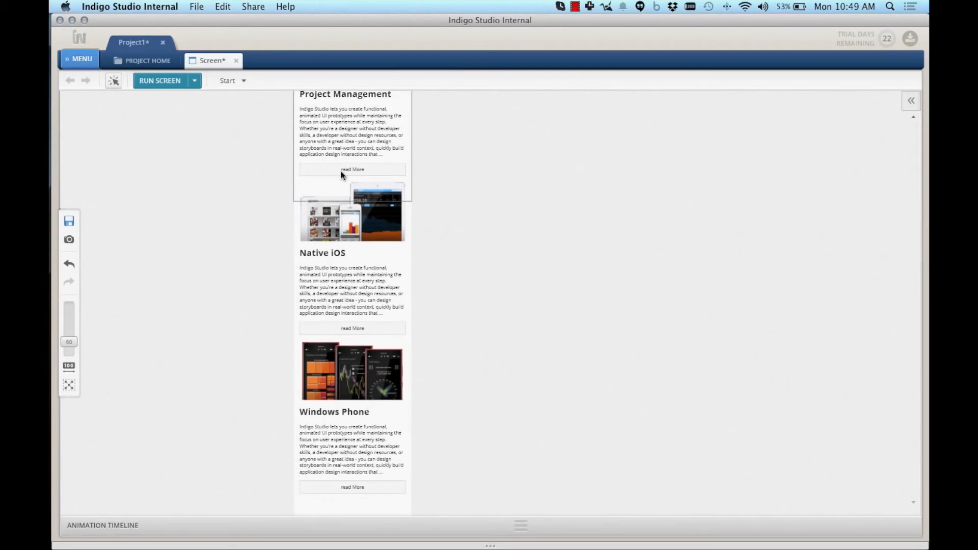
Set the bottom margin of all three read More buttons to 30
left_click(340, 171)
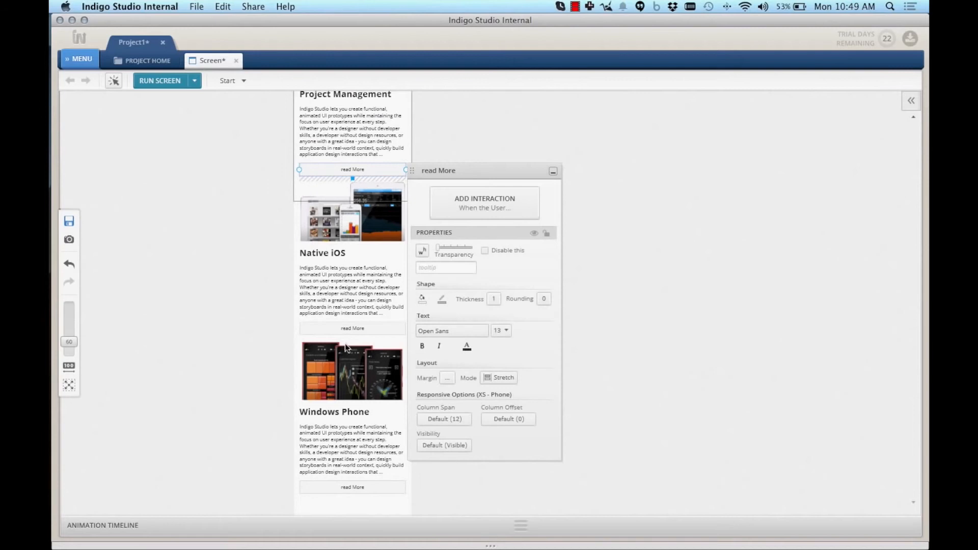
left_click(351, 329, "shift")
left_click(350, 487, "shift")
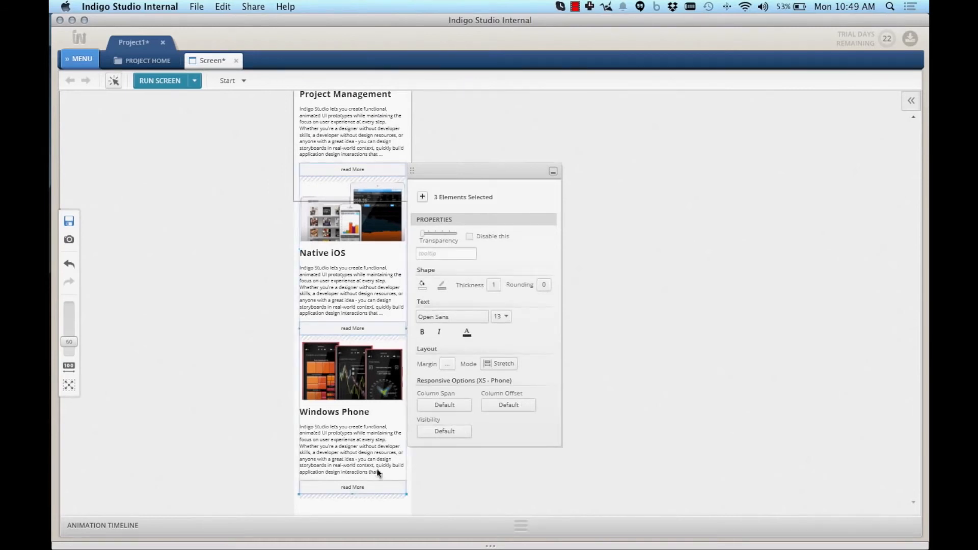
left_click(446, 364)
left_click(479, 428)
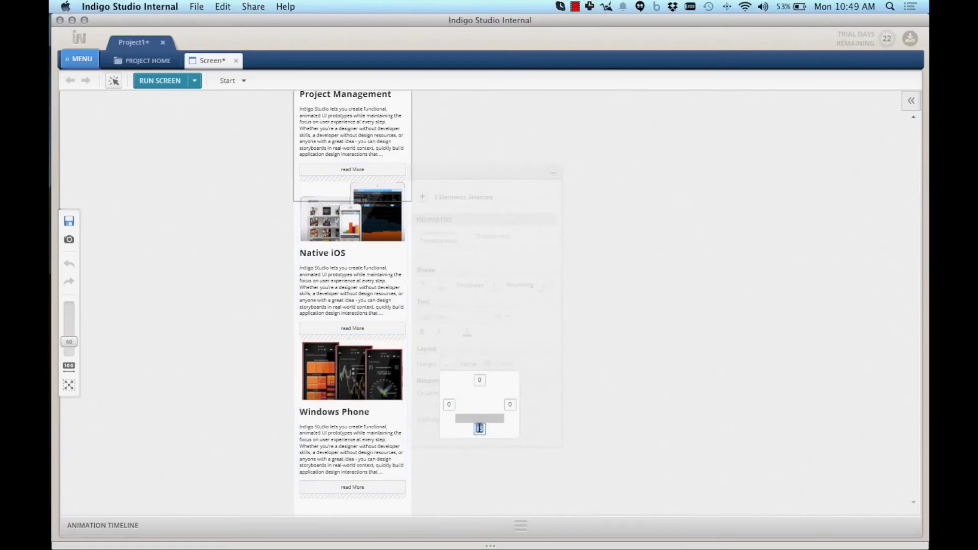
type("30")
scroll(418, 336, "up", 3)
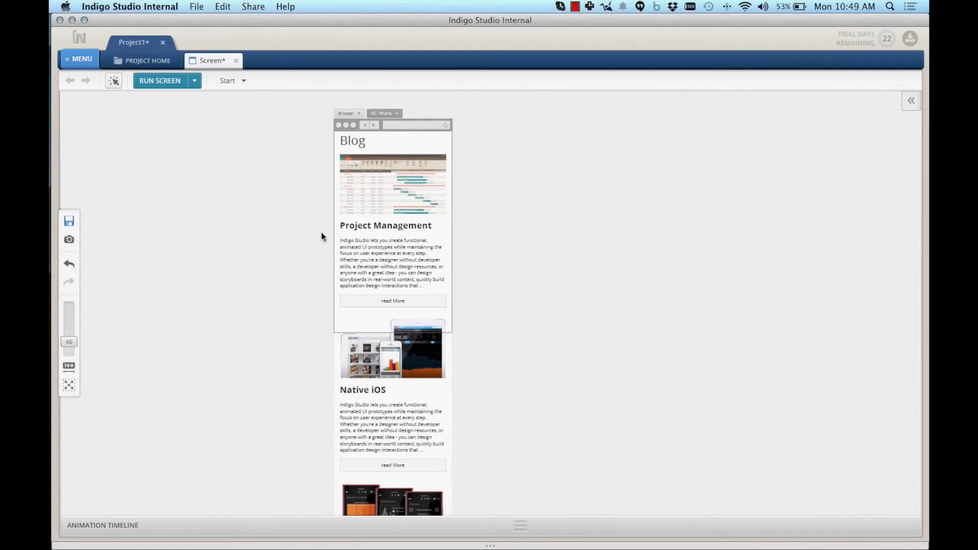
Switch the preview to SM - Tablet size and scroll through the widened cards
left_click(385, 113)
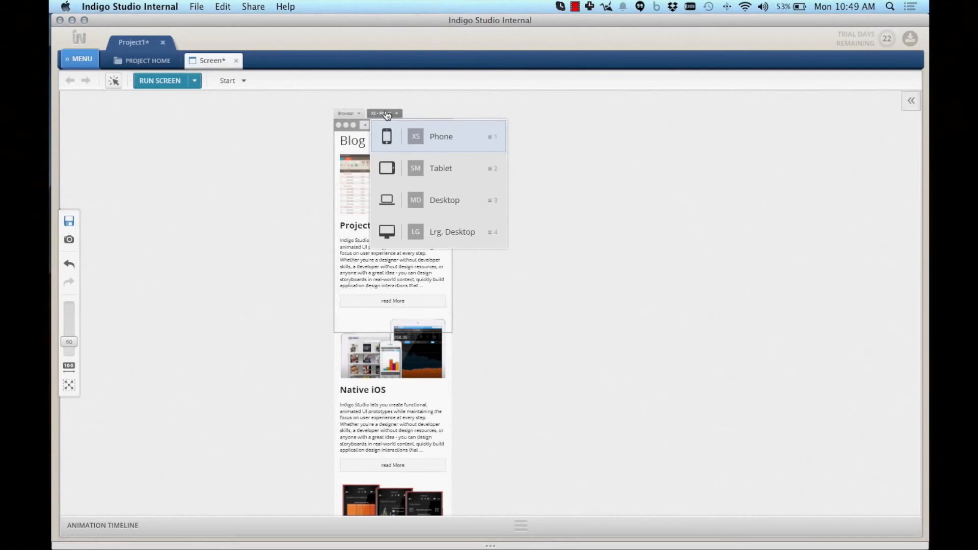
left_click(445, 169)
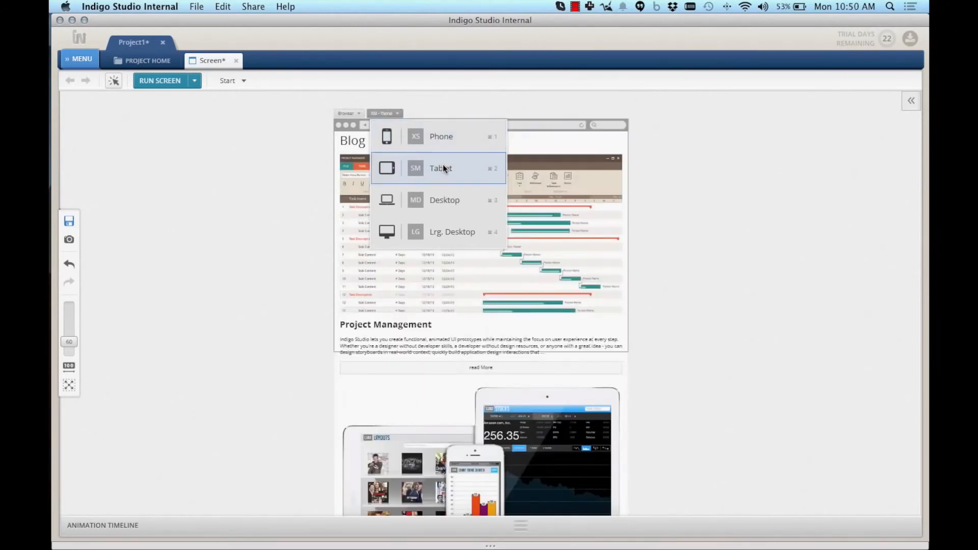
left_click(307, 220)
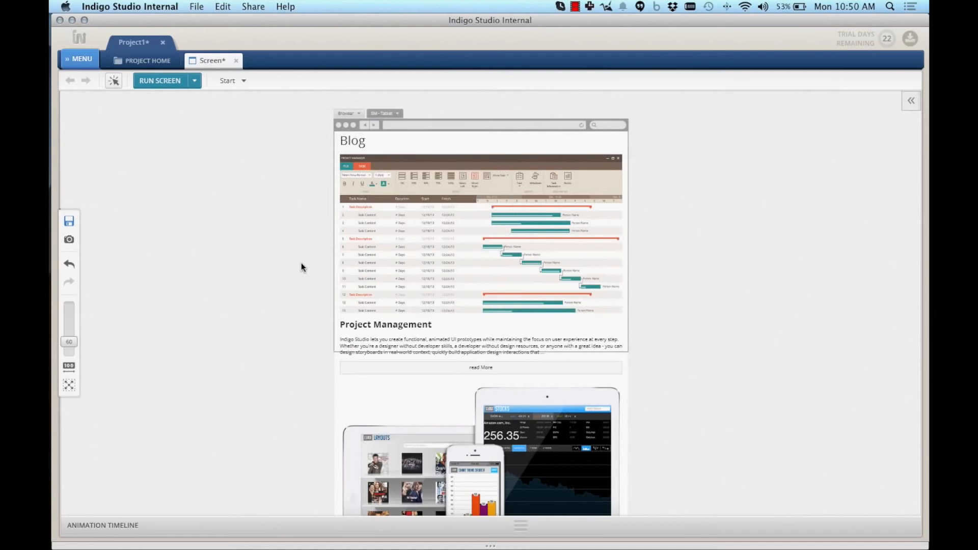
scroll(301, 263, "down", 5)
scroll(301, 263, "down", 1)
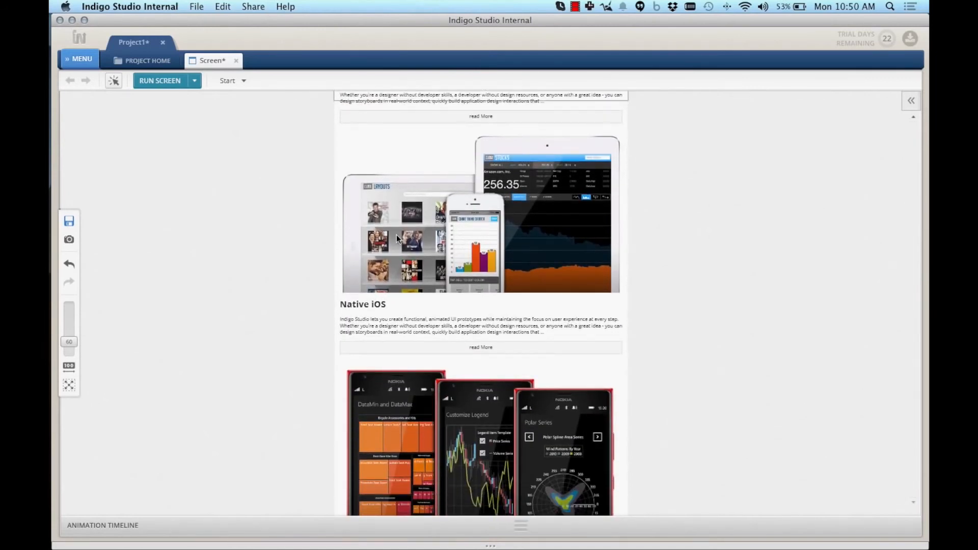
scroll(396, 234, "up", 5)
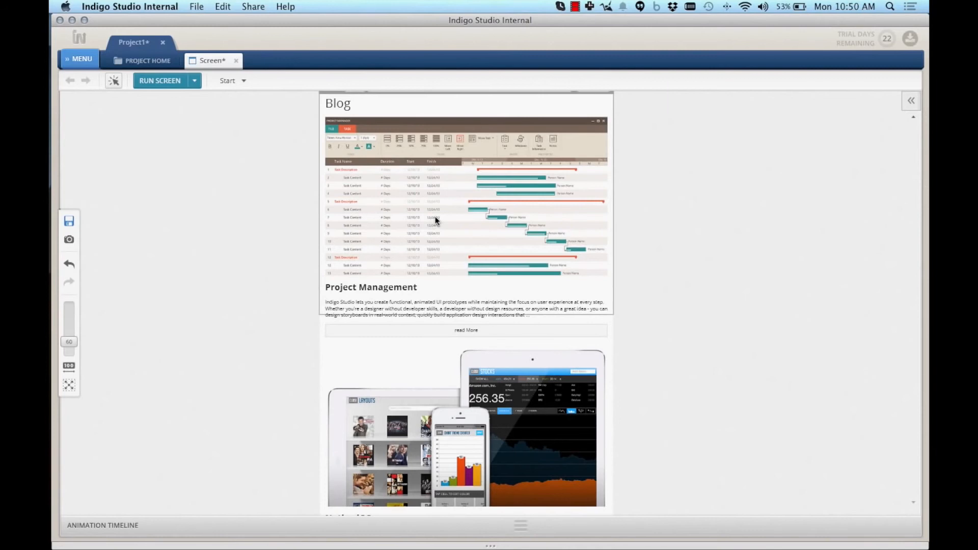
scroll(435, 220, "down", 5)
Narrow the Native iOS and Windows Phone cells to span 6 columns each, side by side
left_click(489, 220)
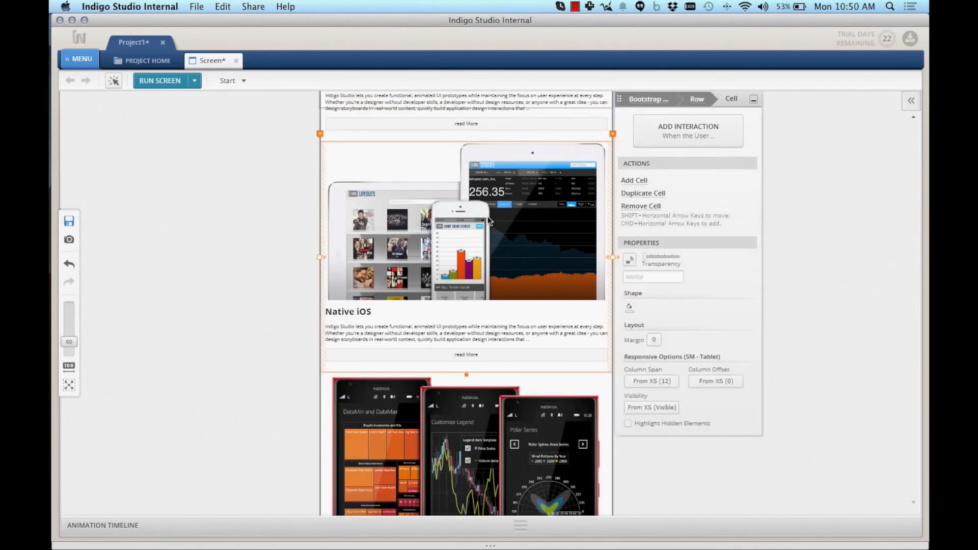
left_click_drag(611, 257, 466, 250)
left_click(461, 323)
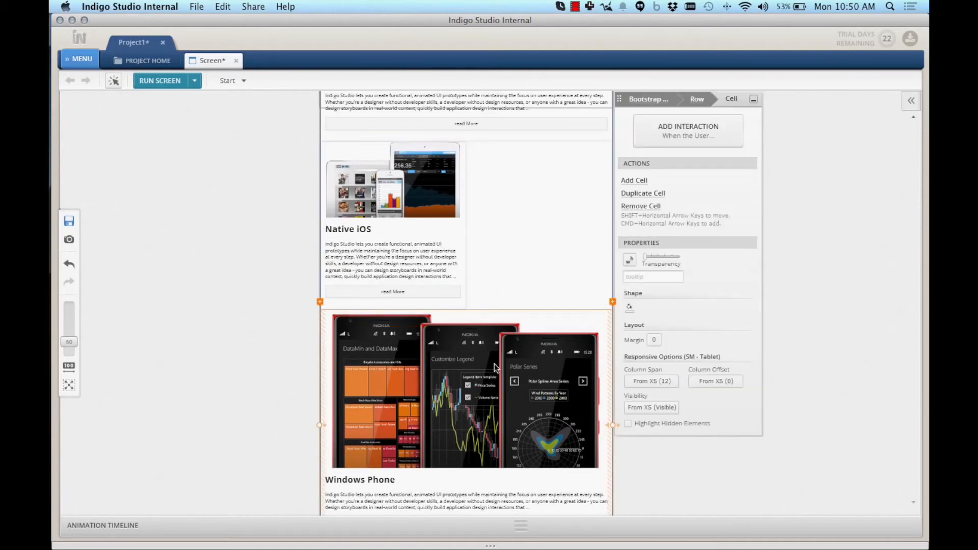
left_click_drag(610, 423, 466, 423)
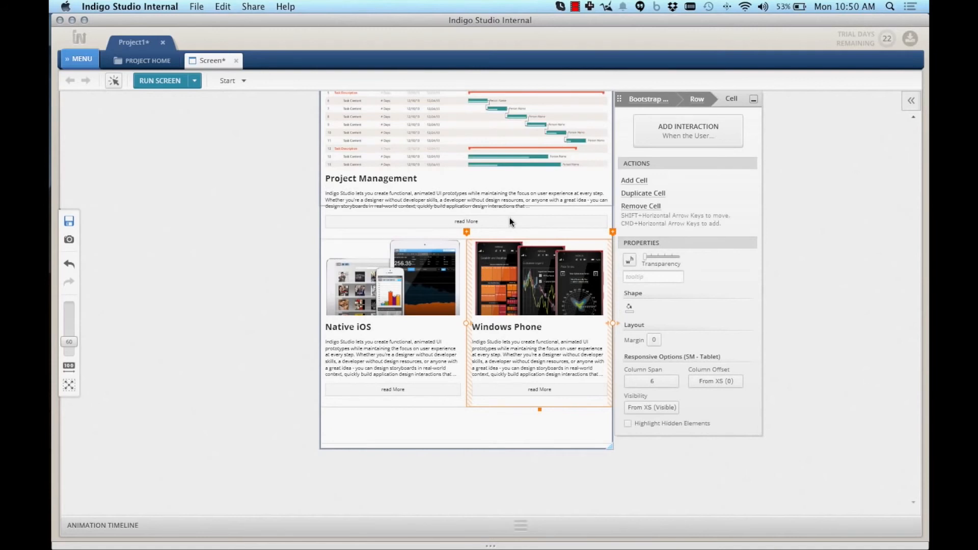
Select the three read More buttons and choose a smaller Column Span under Responsive Options
left_click(509, 222)
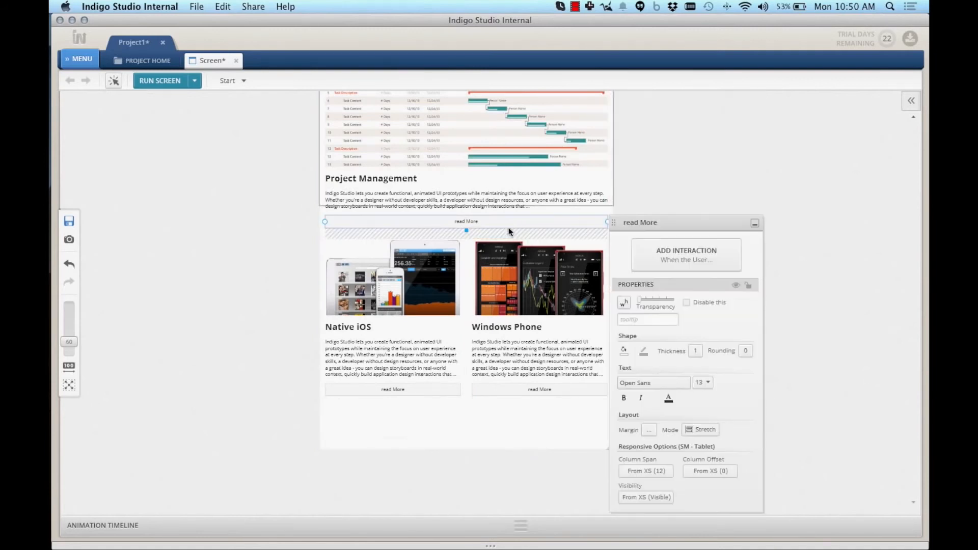
left_click(515, 389, "shift")
left_click(423, 388, "shift")
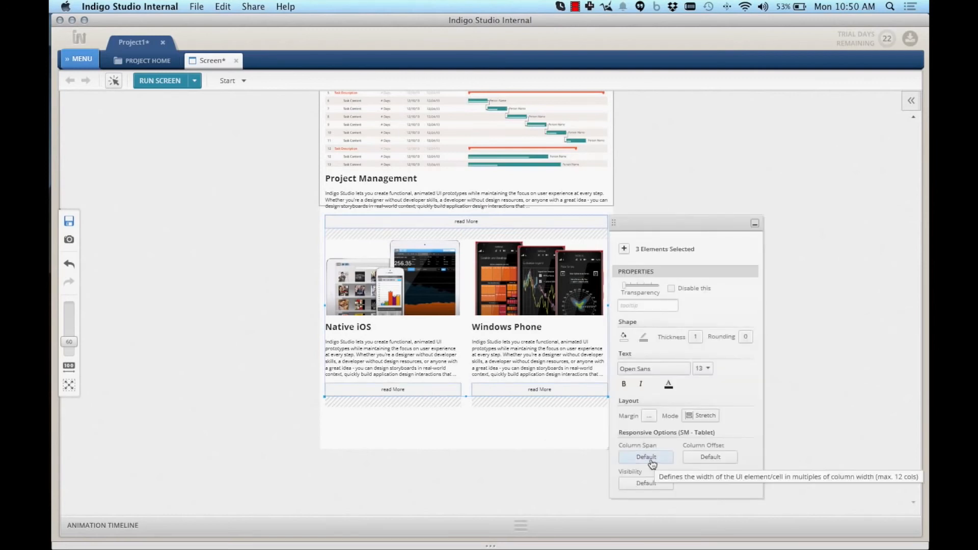
left_click(652, 459)
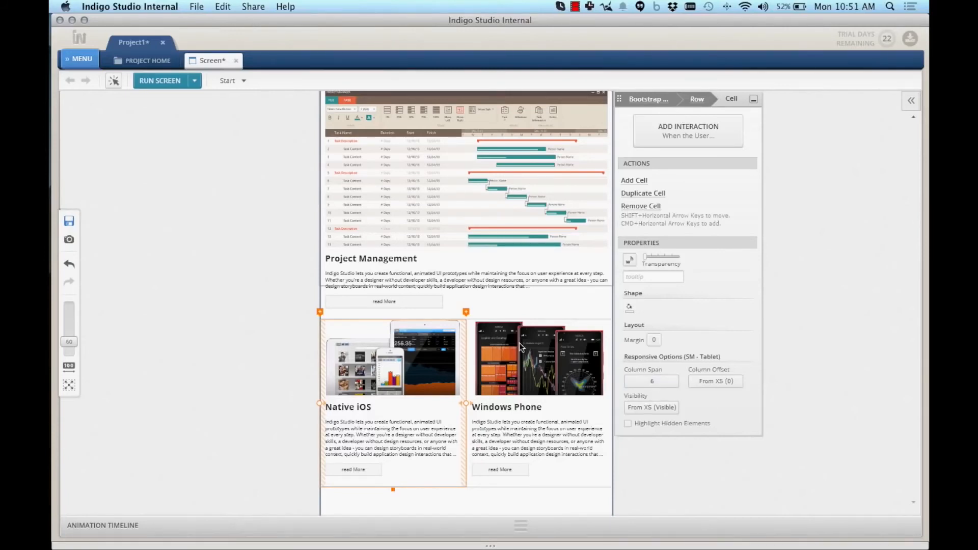
scroll(521, 342, "up", 3)
scroll(521, 342, "up", 1)
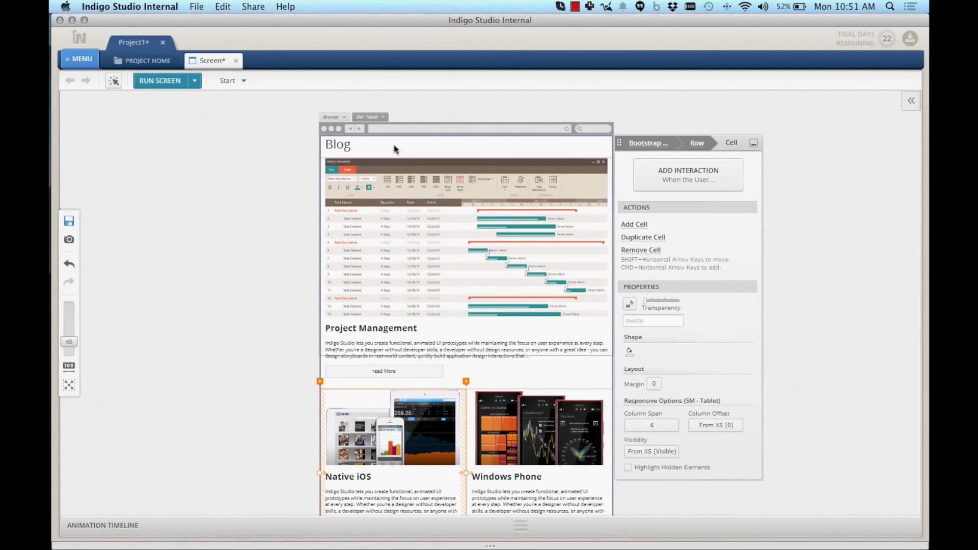
At MD - Desktop size, narrow the Project Management Gantt image to span 7 columns
left_click(378, 118)
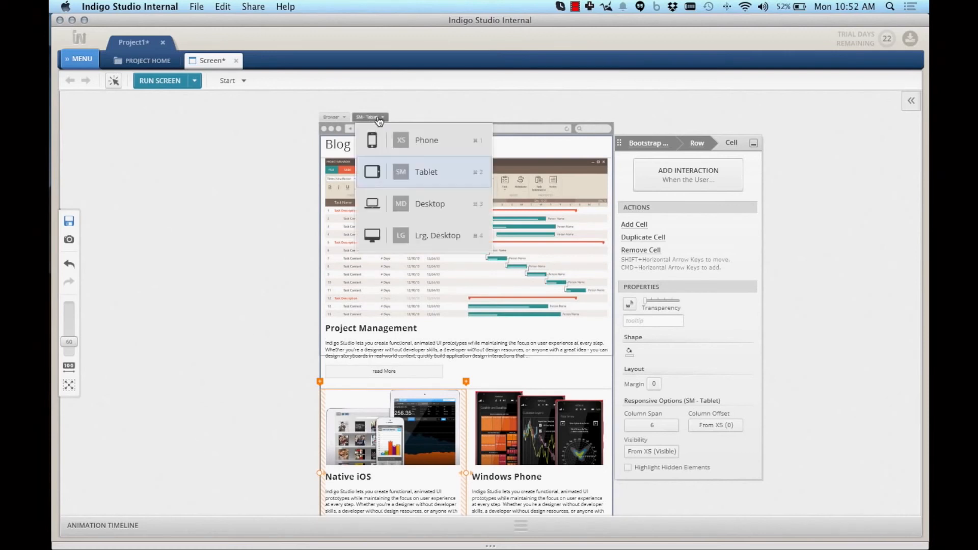
left_click(436, 205)
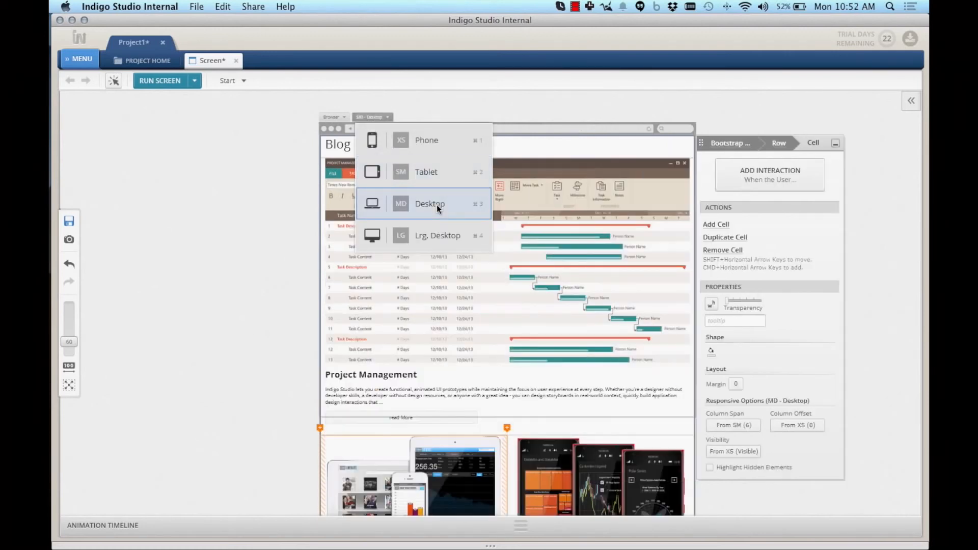
left_click(506, 287)
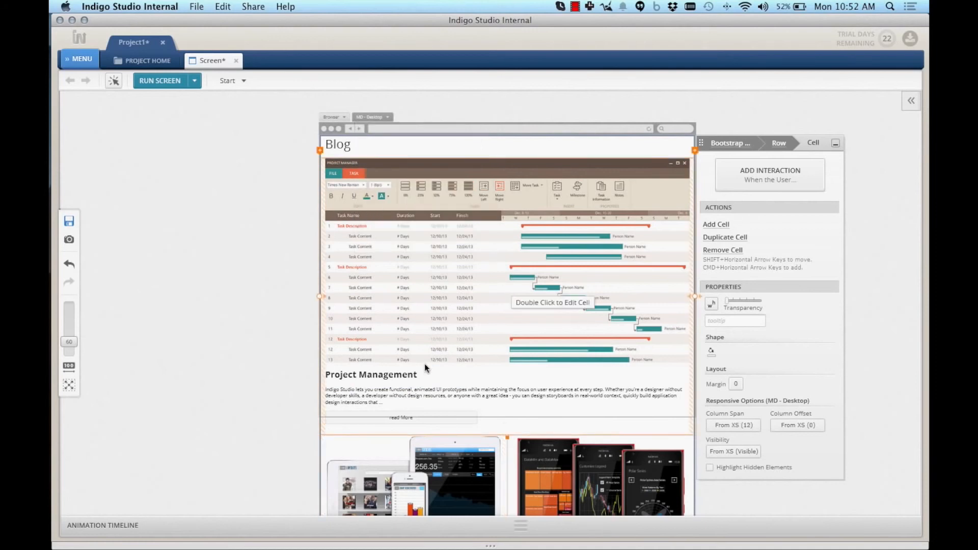
double_click(539, 276)
left_click_drag(689, 257, 533, 256)
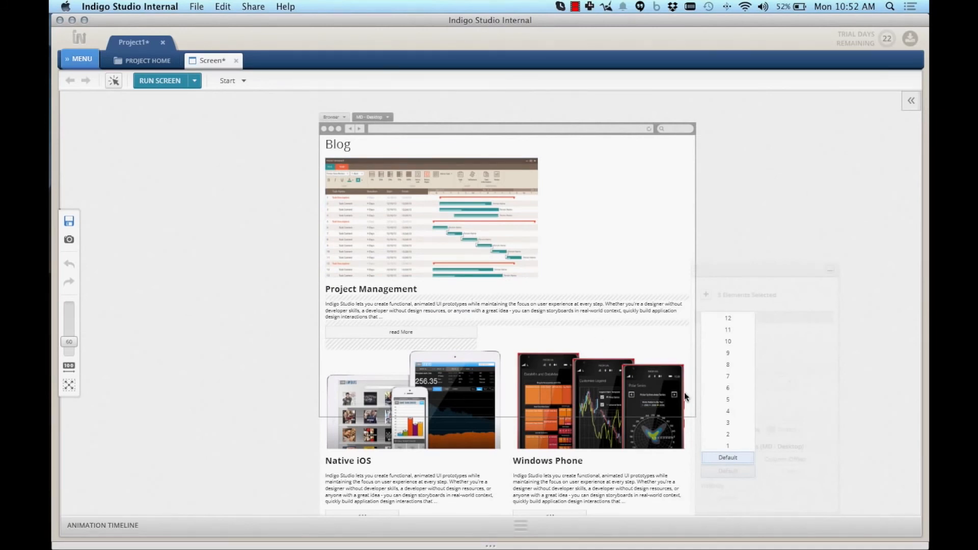
Give the Project Management title, text and read More a column span of 5, beside the Gantt image
left_click(730, 399)
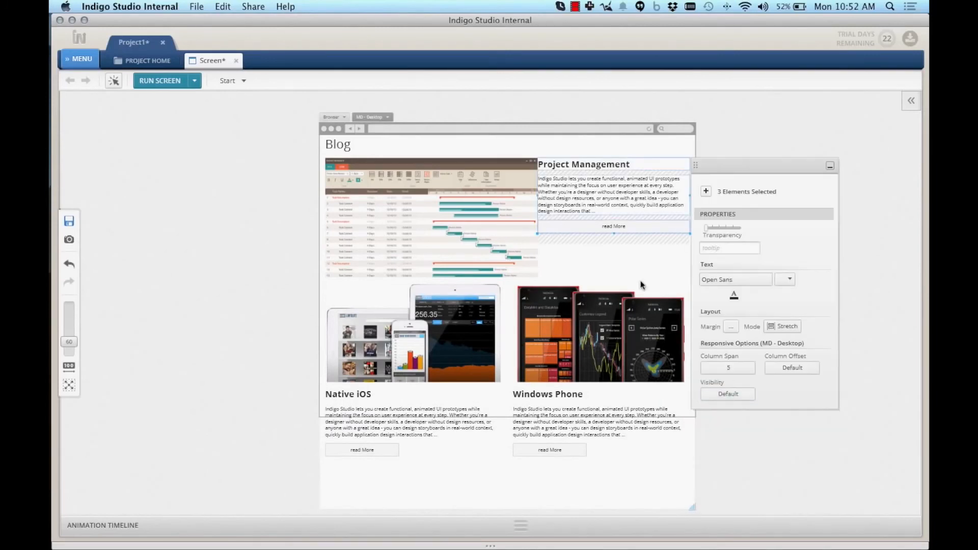
left_click(487, 188)
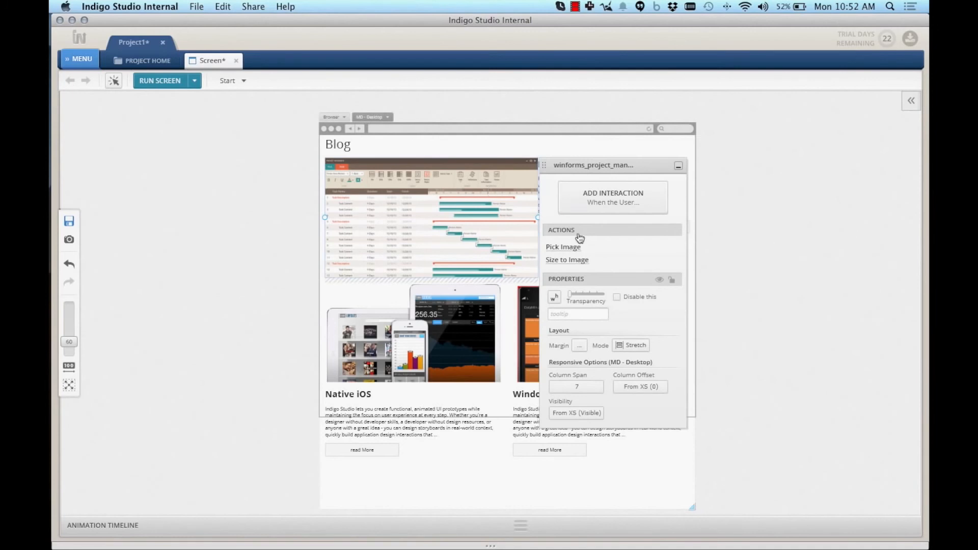
left_click(588, 225)
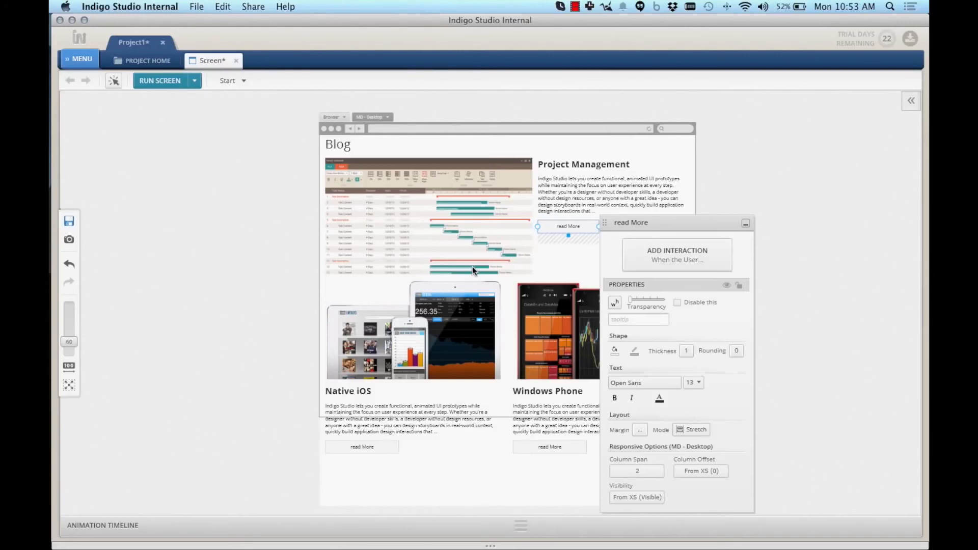
left_click(283, 265)
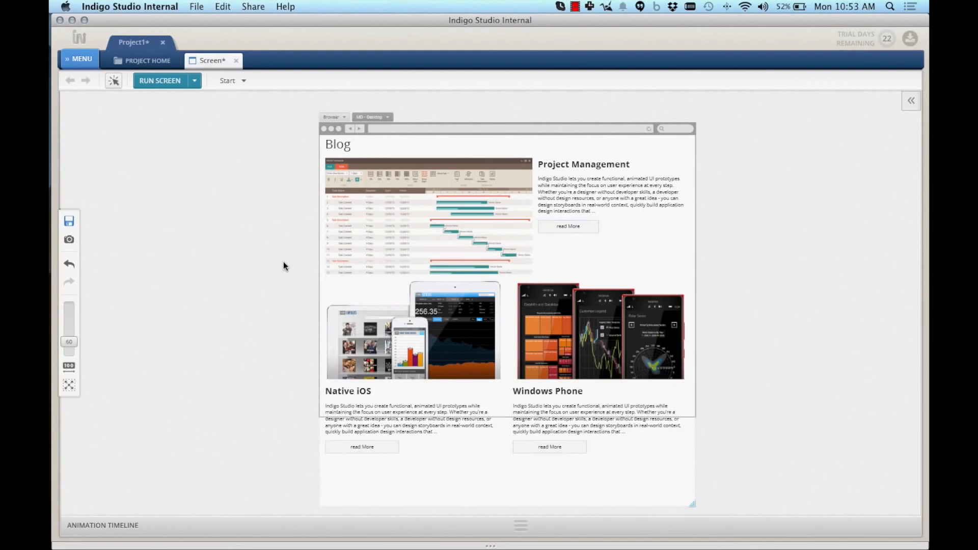
Preview the blog in Run Screen and shrink the window to phone width so the layout stacks
left_click(160, 80)
left_click_drag(884, 276, 728, 266)
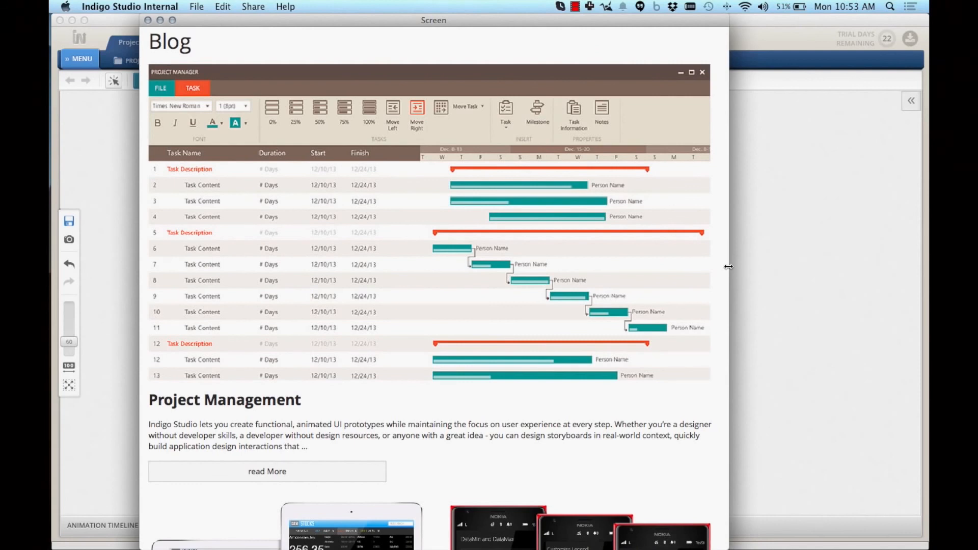
left_click_drag(728, 266, 356, 247)
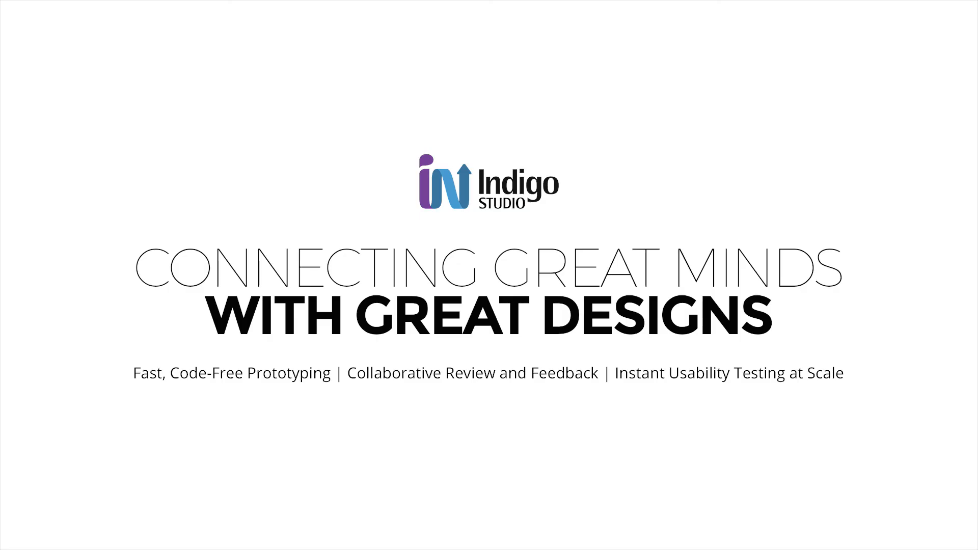